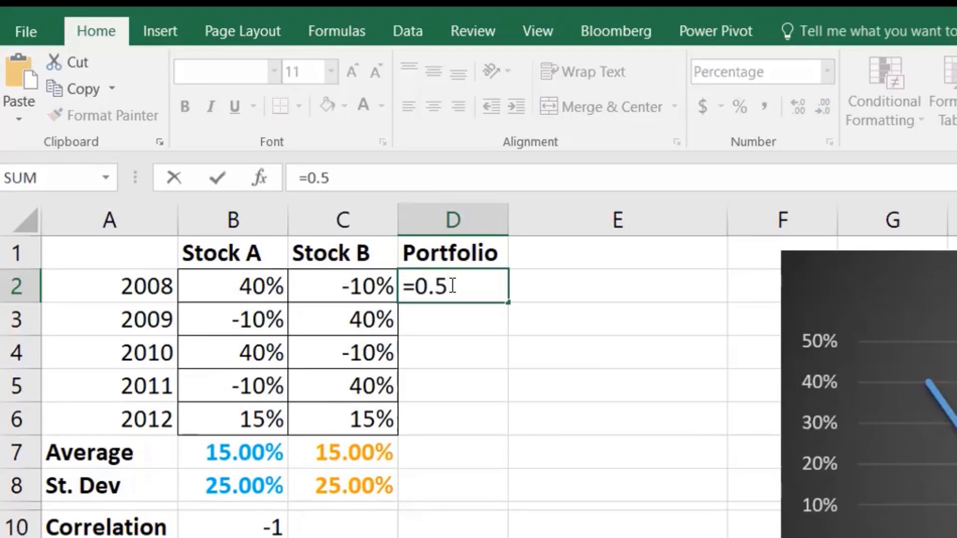
Complete the 2008 portfolio return in D2 as =0.5*B2+0.5*C2 and copy the formula down through 2012.
{"action": "type", "text": "*"}
{"action": "left_click", "coordinate": [244, 279]}
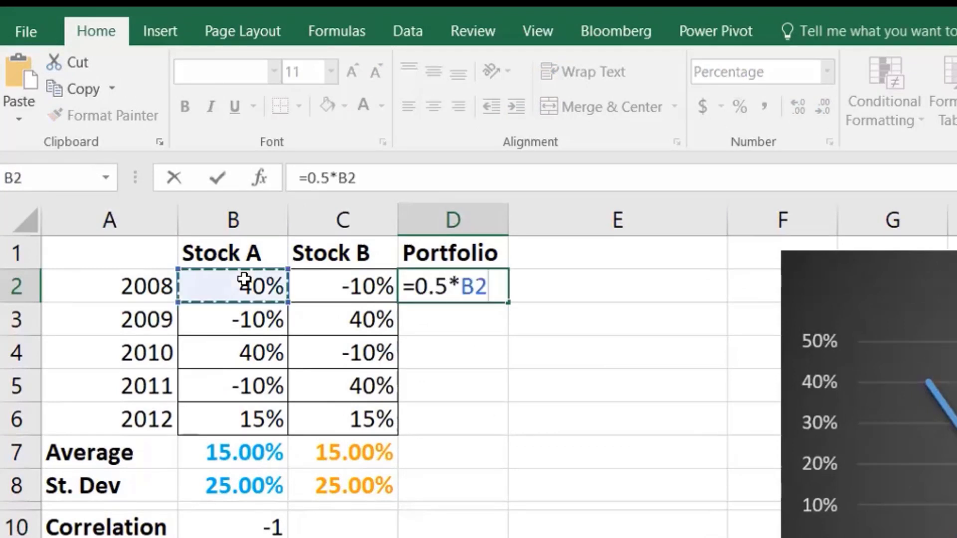
{"action": "type", "text": "+0.5*"}
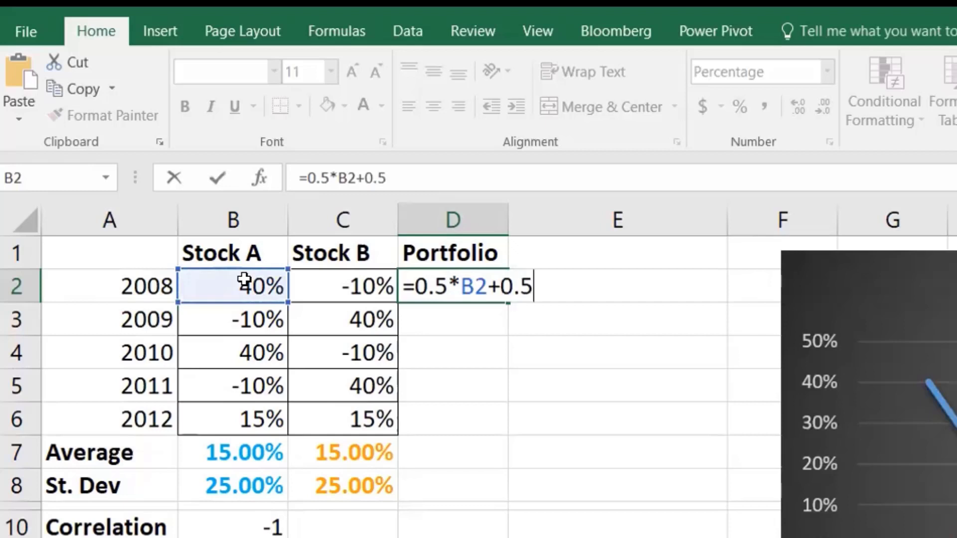
{"action": "left_click", "coordinate": [346, 287]}
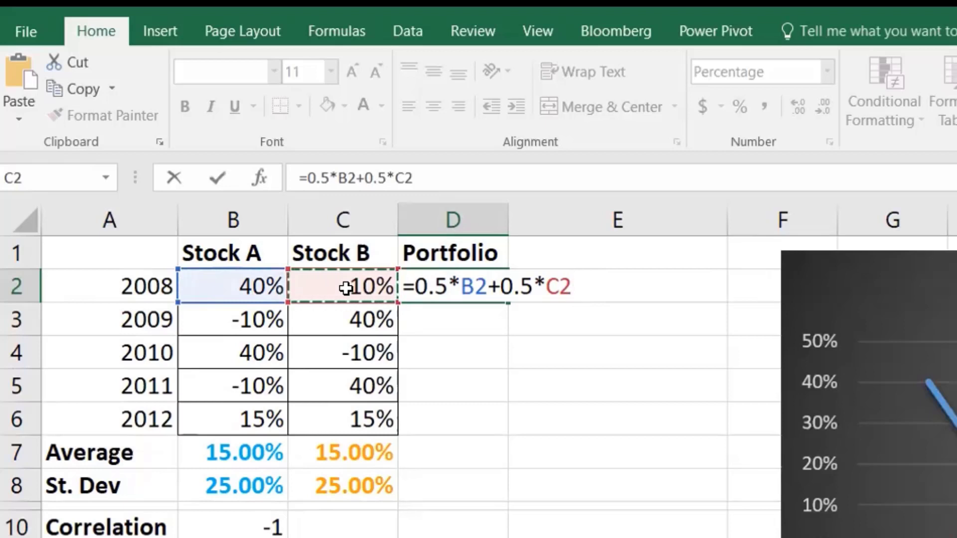
{"action": "key", "text": "Return"}
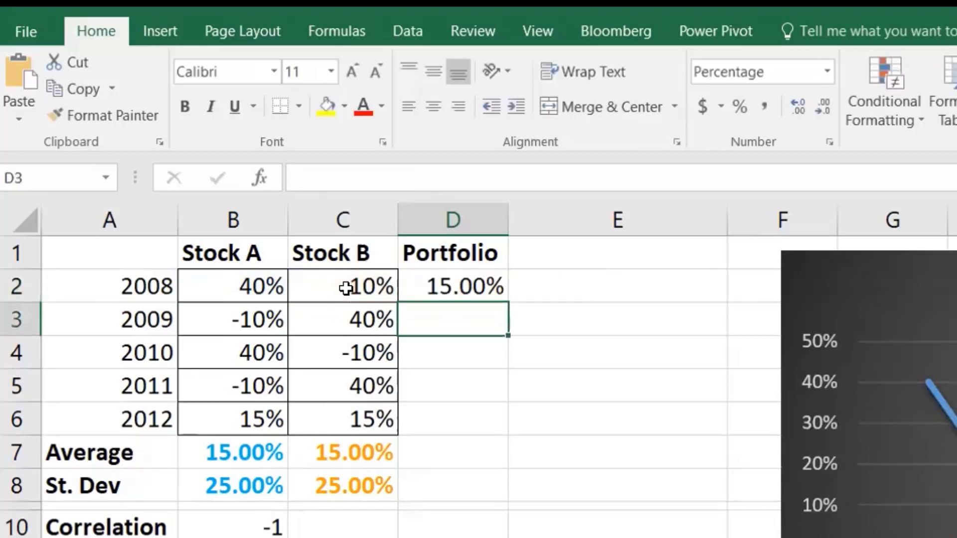
{"action": "left_click", "coordinate": [476, 284]}
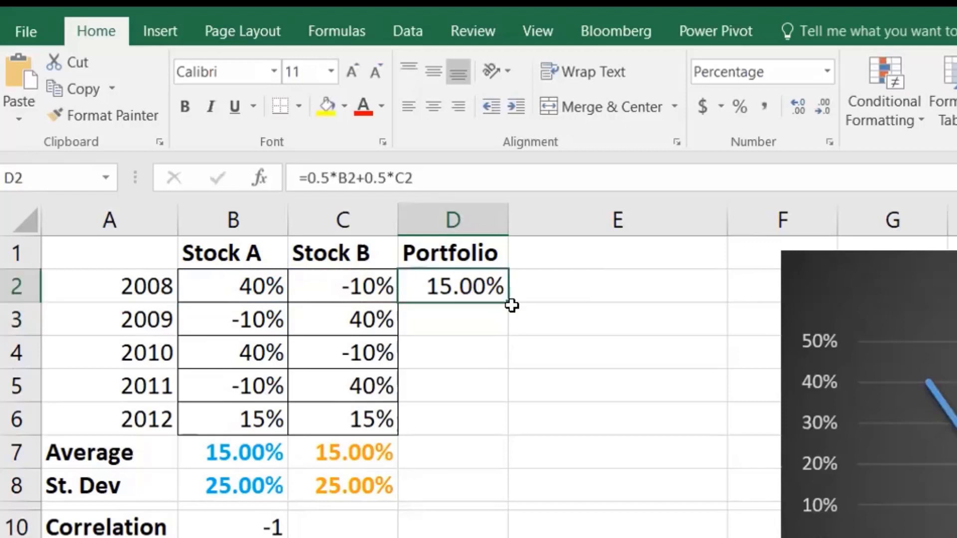
{"action": "left_click_drag", "start_coordinate": [508, 302], "coordinate": [507, 429]}
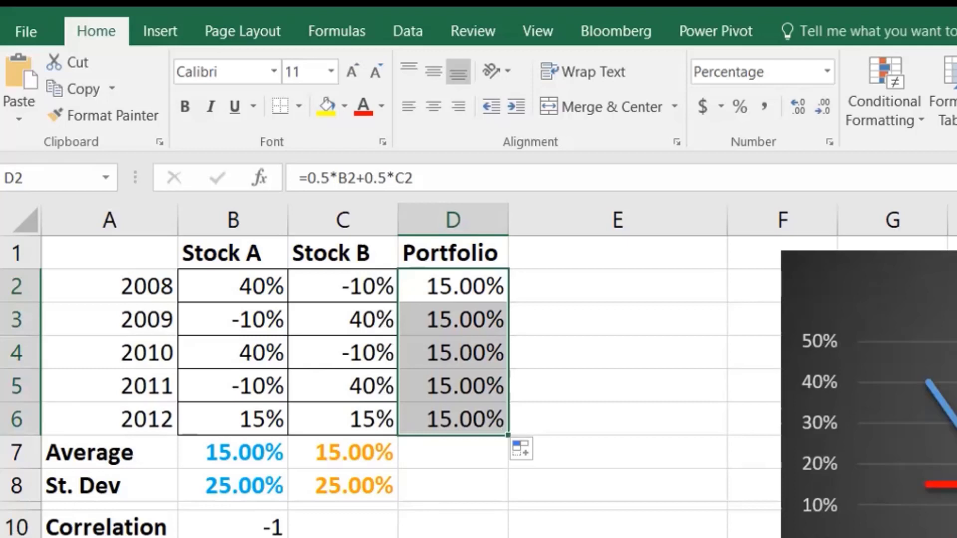
Examine the correlation formula in B10 and the two return ranges it references.
{"action": "left_click", "coordinate": [240, 527]}
{"action": "left_click", "coordinate": [365, 177]}
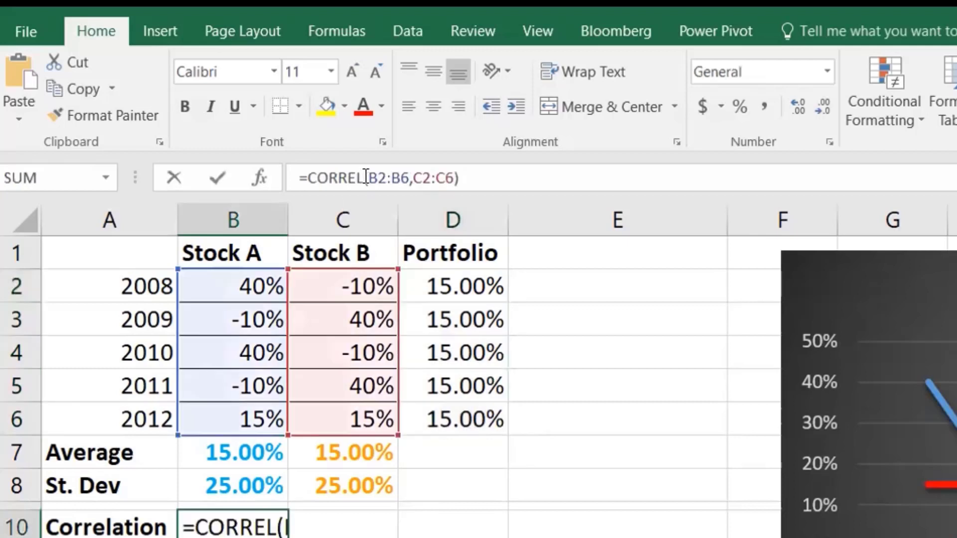
{"action": "left_click", "coordinate": [266, 527]}
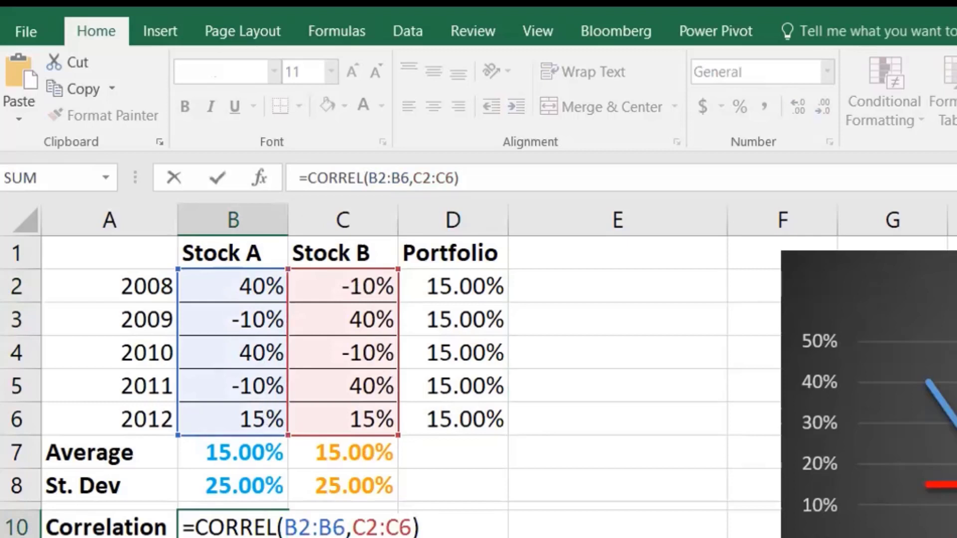
{"action": "key", "text": "Return"}
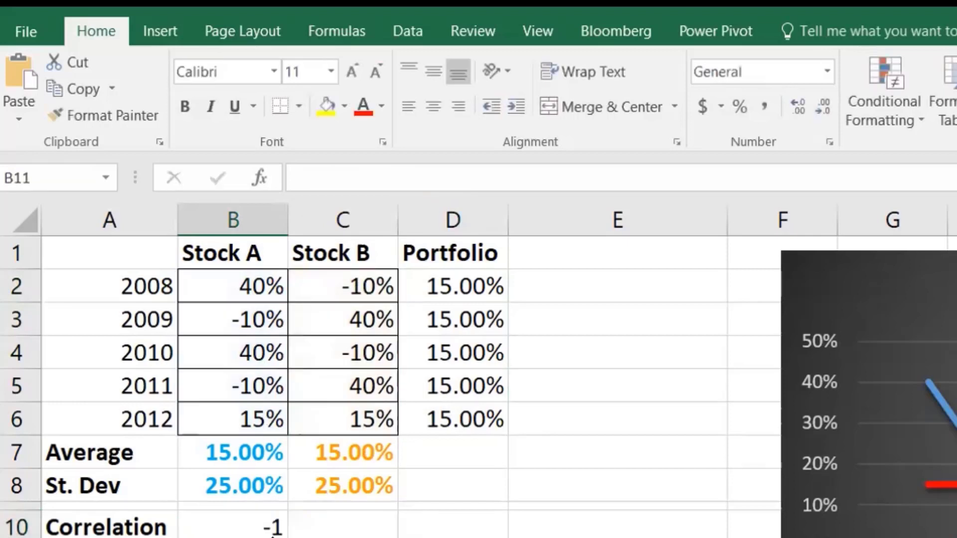
{"action": "left_click", "coordinate": [275, 524]}
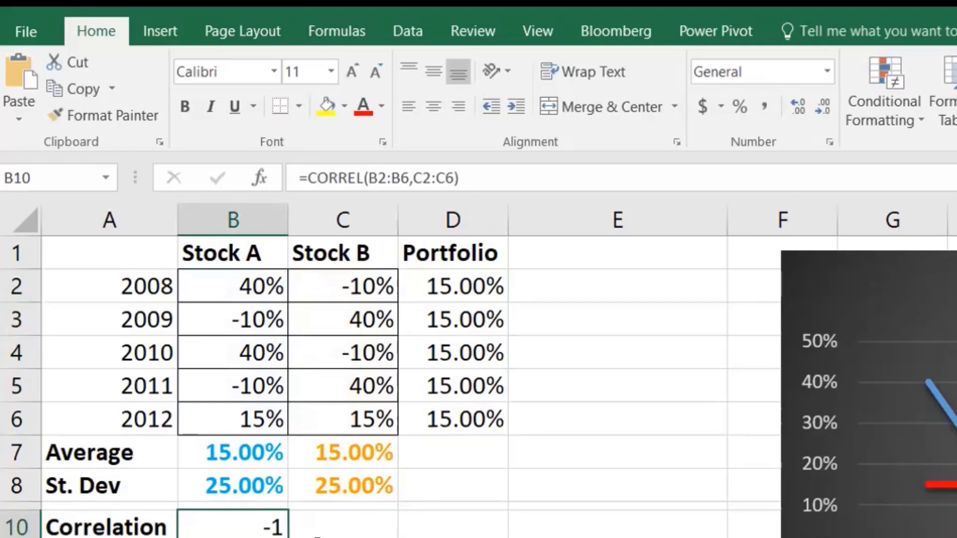
Calculate the portfolio's average return in D7 with AVERAGE over D2:D6.
{"action": "left_click", "coordinate": [454, 452]}
{"action": "type", "text": "="}
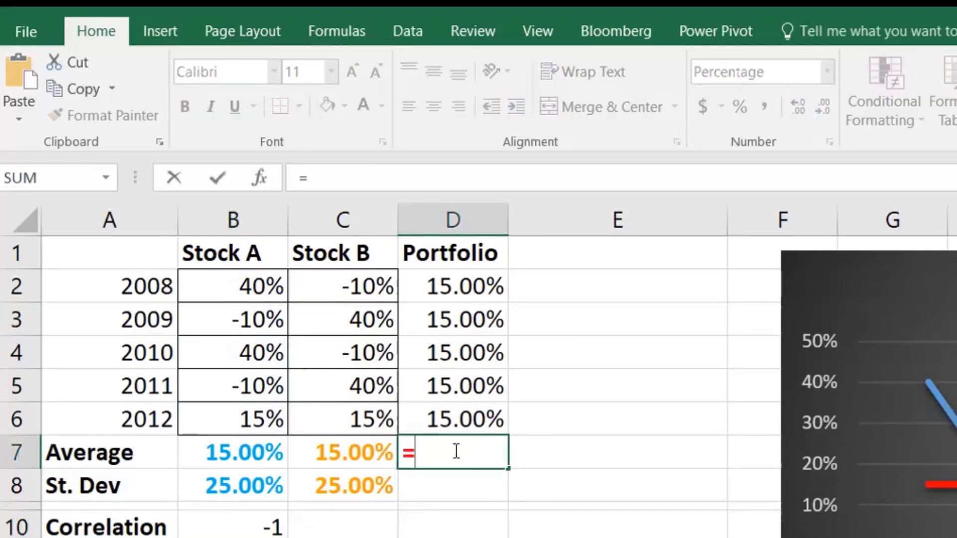
{"action": "type", "text": "average"}
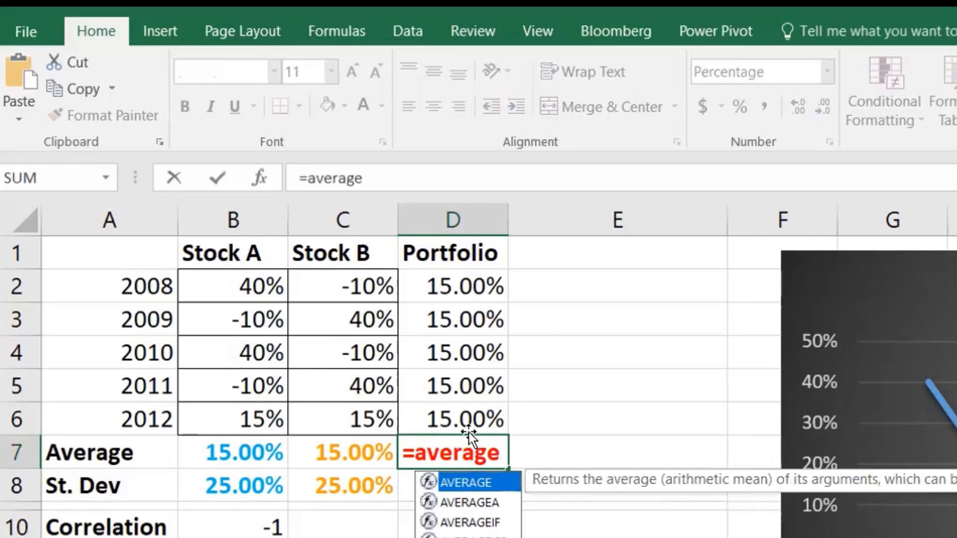
{"action": "key", "text": "Tab"}
{"action": "left_click_drag", "start_coordinate": [457, 285], "coordinate": [458, 424]}
{"action": "key", "text": "Return"}
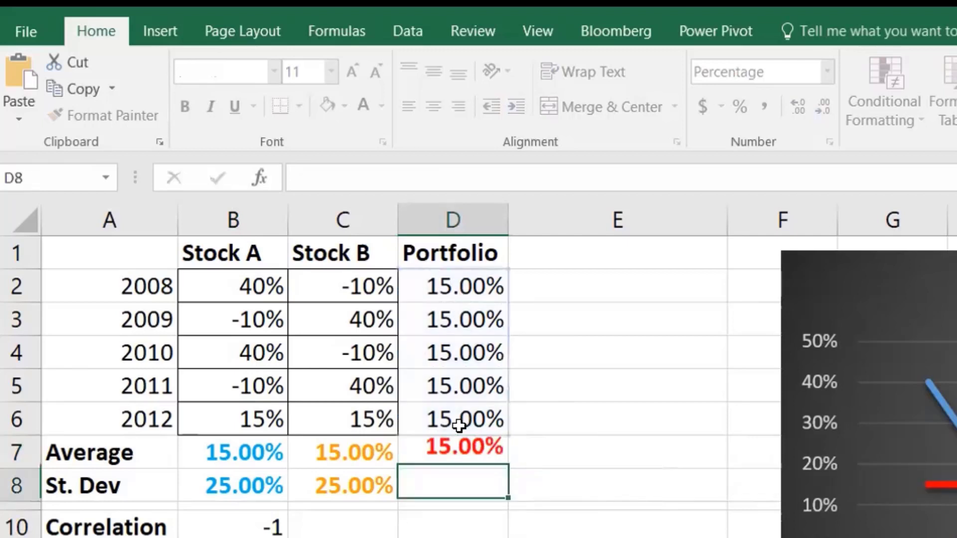
Compare the average returns of both stocks and the portfolio, and check the stocks' standard deviation formulas.
{"action": "left_click", "coordinate": [238, 452]}
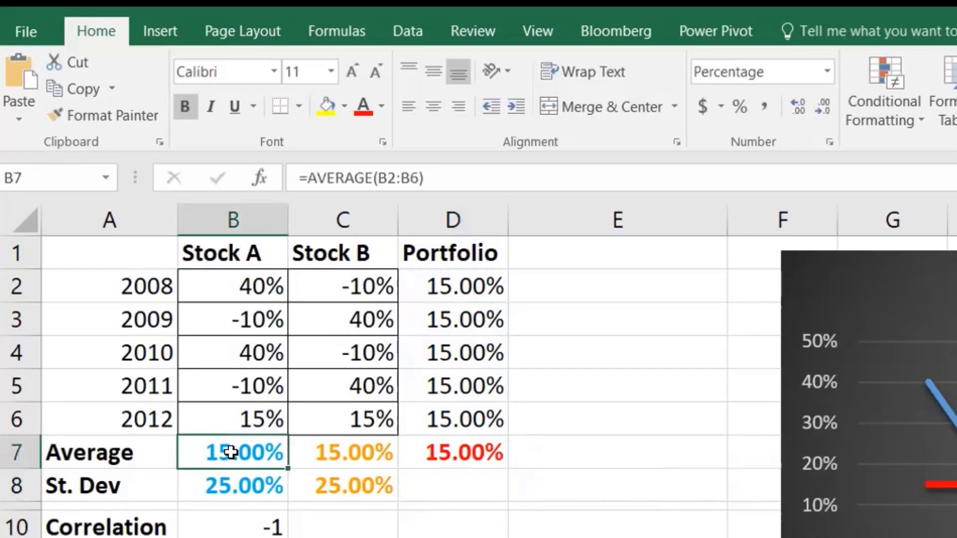
{"action": "left_click", "coordinate": [356, 446]}
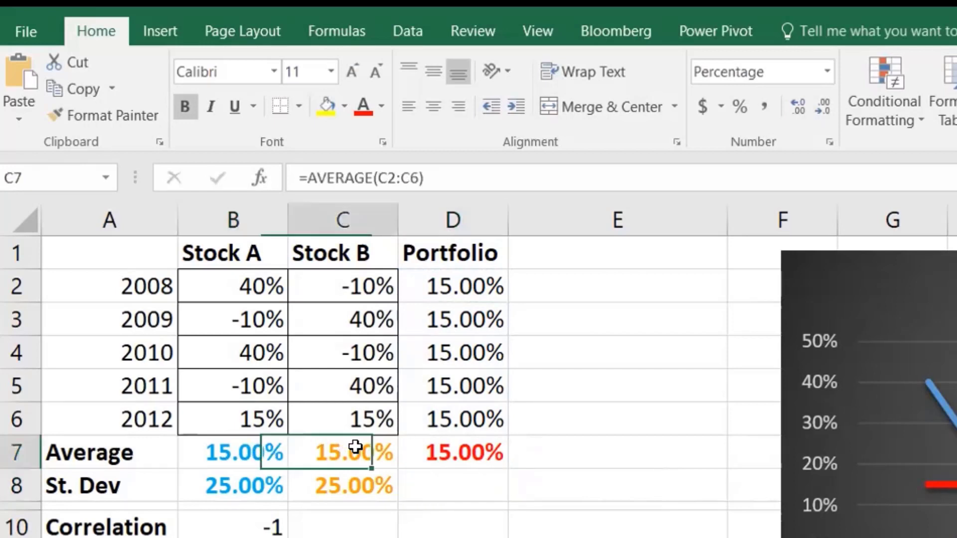
{"action": "left_click", "coordinate": [464, 449]}
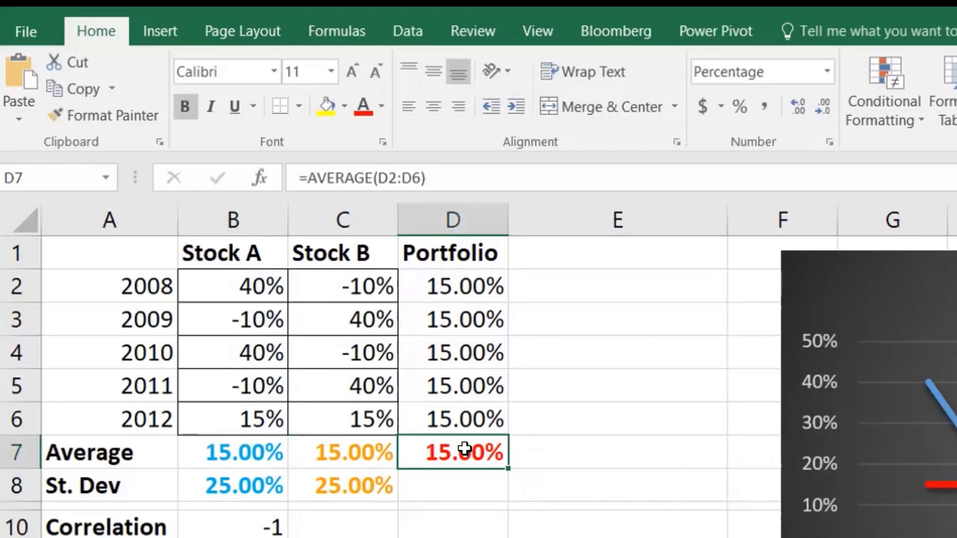
{"action": "left_click", "coordinate": [239, 484]}
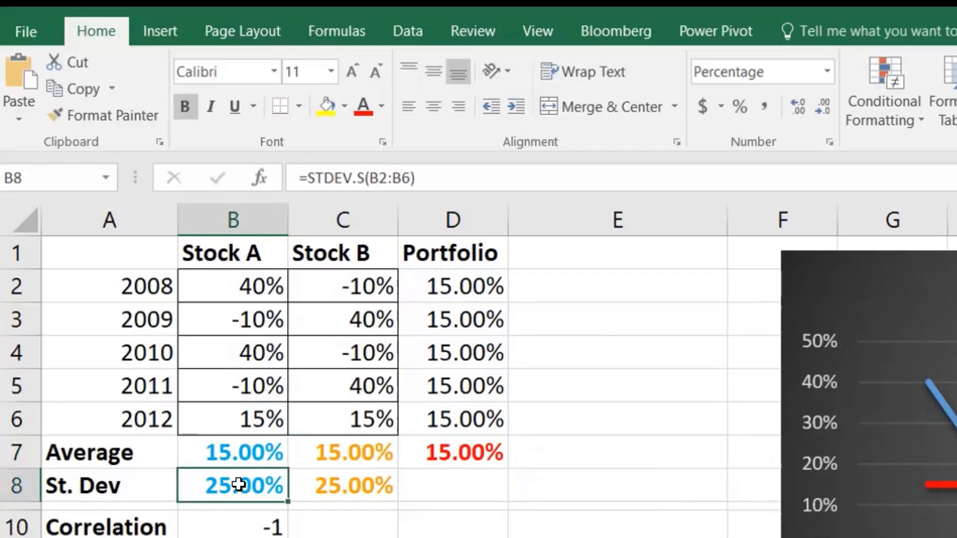
{"action": "left_click", "coordinate": [353, 483]}
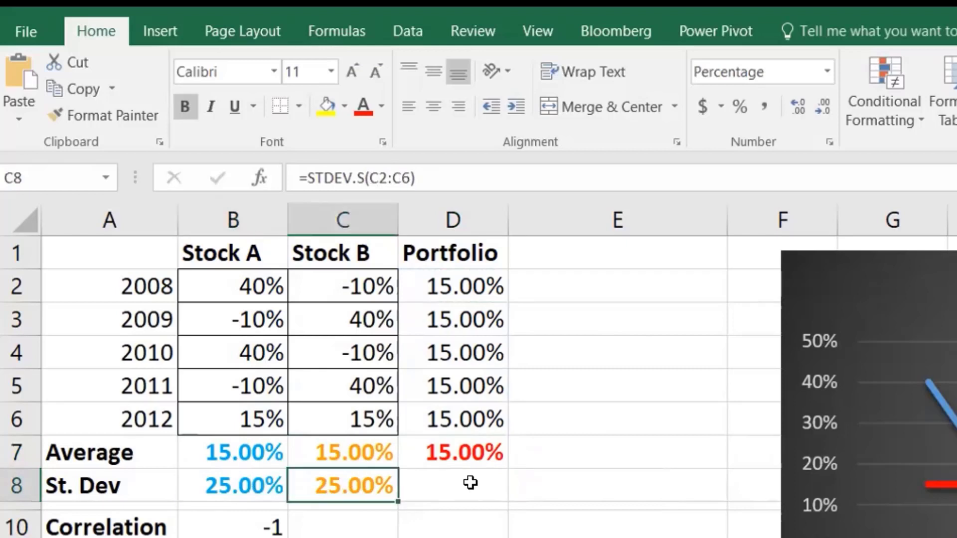
Calculate the portfolio's standard deviation in D8 with STDEV over D2:D6.
{"action": "left_click", "coordinate": [469, 482]}
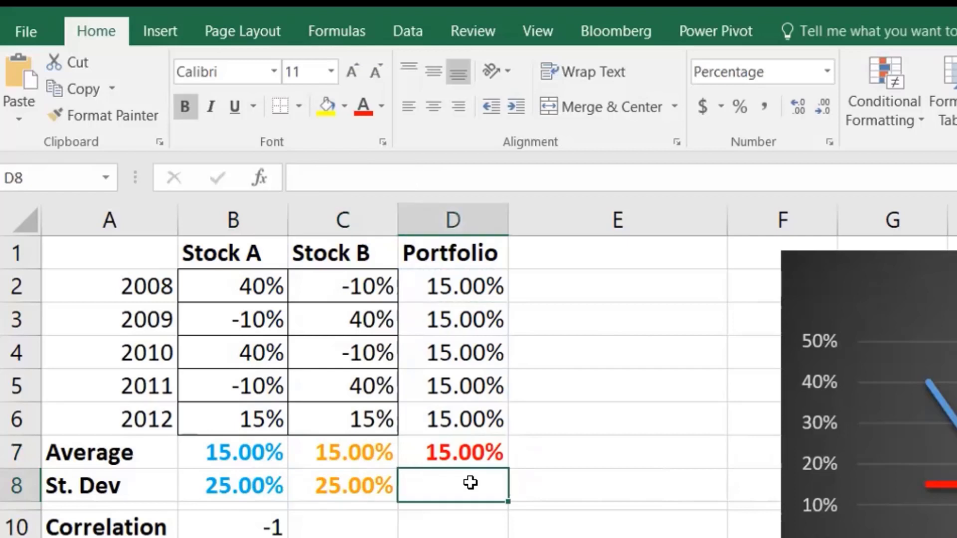
{"action": "type", "text": "="}
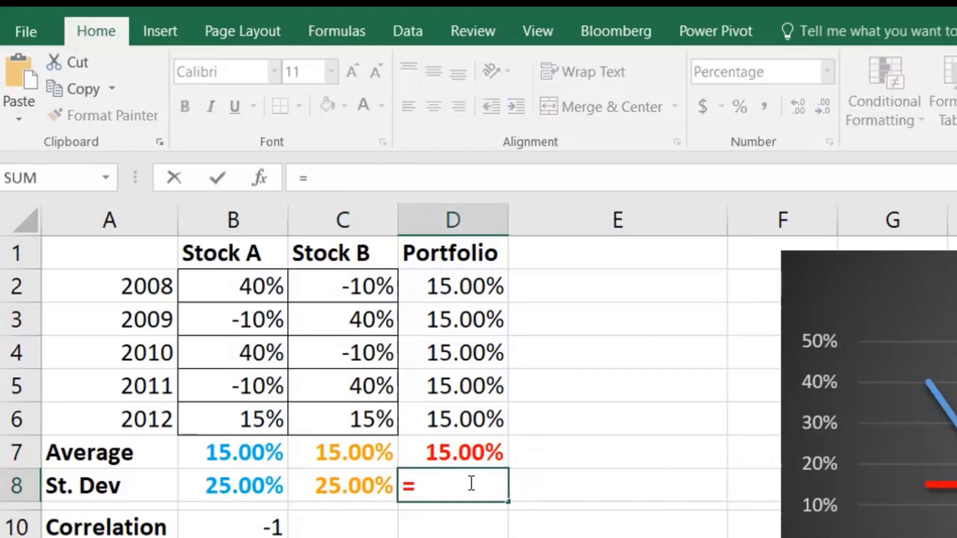
{"action": "type", "text": "st"}
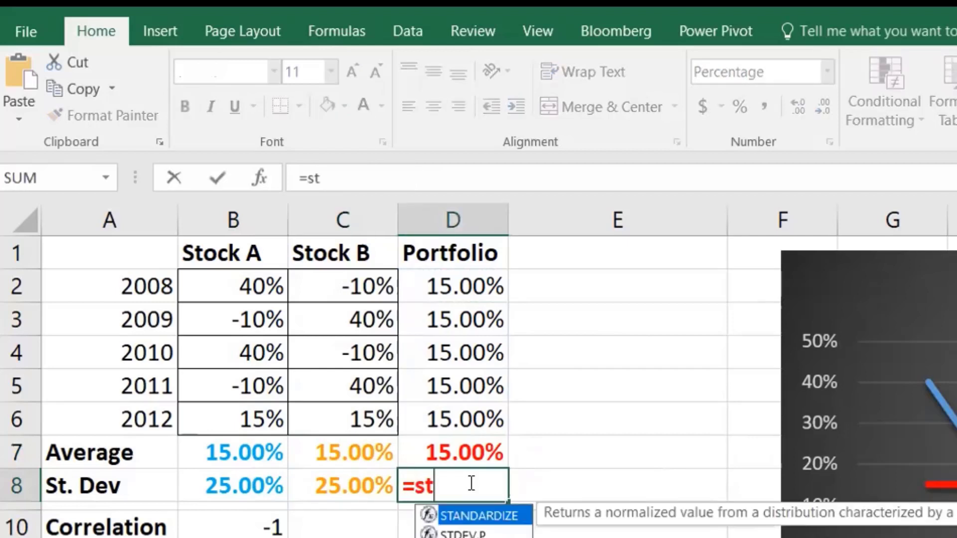
{"action": "type", "text": "dev"}
{"action": "key", "text": "Tab"}
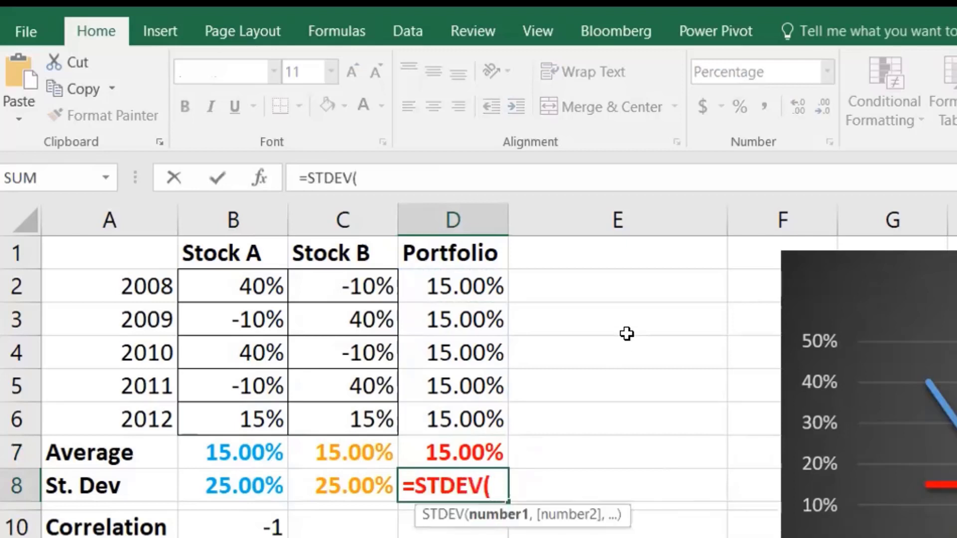
{"action": "left_click_drag", "start_coordinate": [457, 299], "coordinate": [450, 415]}
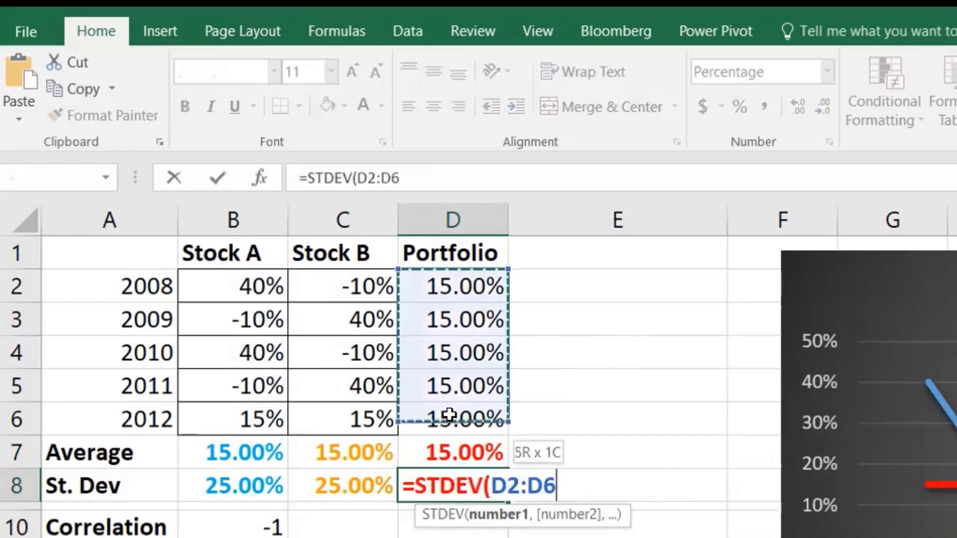
{"action": "type", "text": ")"}
{"action": "key", "text": "Return"}
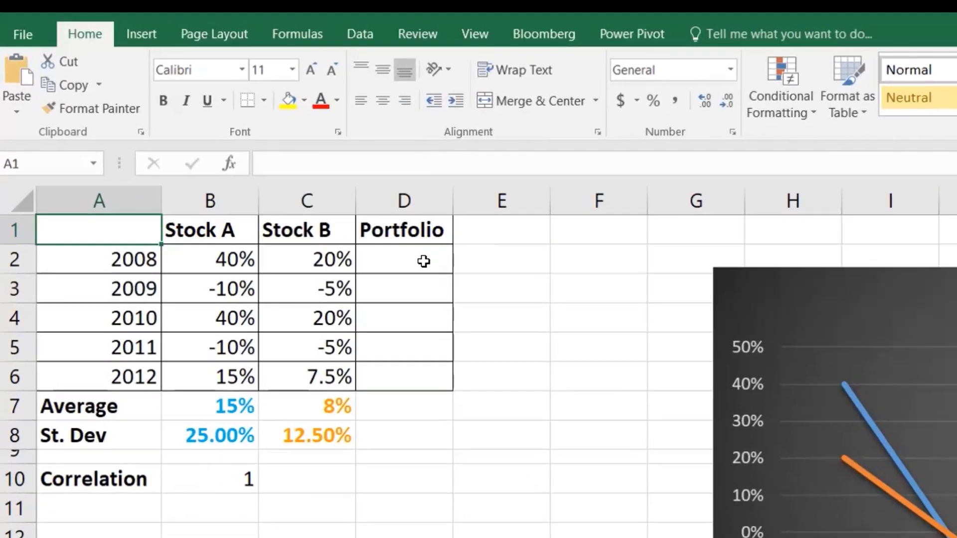
On the sheet with correlation 1, enter =0.5*B2+0.5*C2 as the 2008 portfolio return and copy it down through 2012.
{"action": "left_click", "coordinate": [260, 168]}
{"action": "double_click", "coordinate": [464, 277]}
{"action": "type", "text": "=0."}
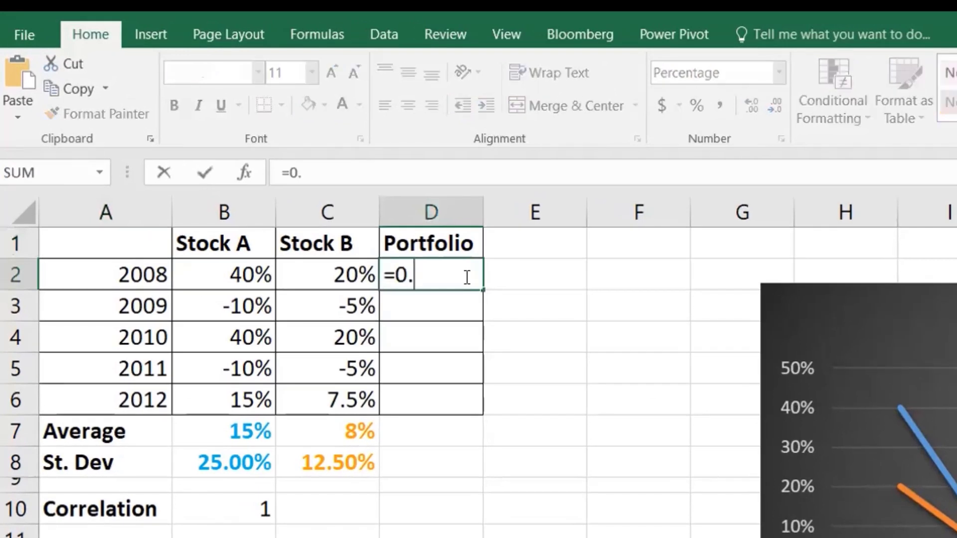
{"action": "type", "text": "5*"}
{"action": "left_click", "coordinate": [244, 270]}
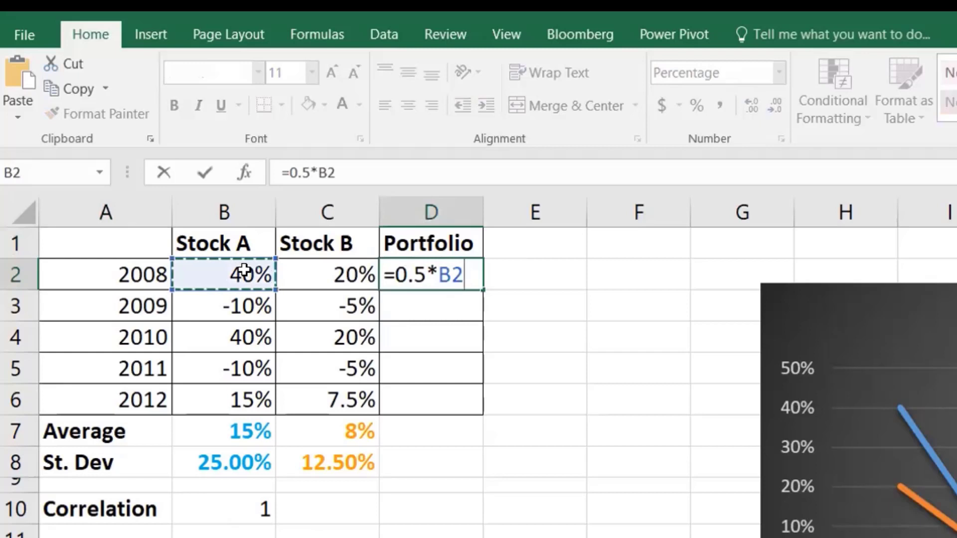
{"action": "type", "text": "+0"}
{"action": "type", "text": ".5*"}
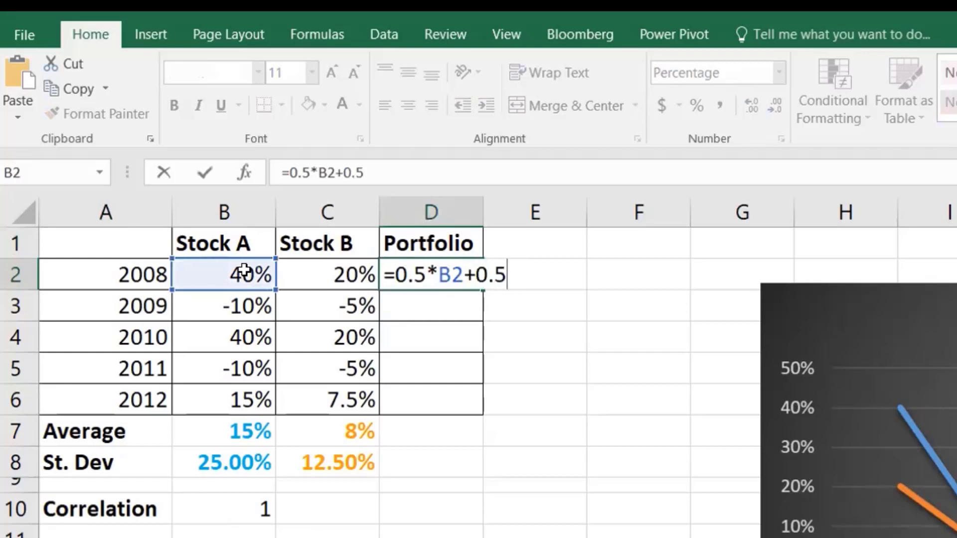
{"action": "left_click", "coordinate": [305, 273]}
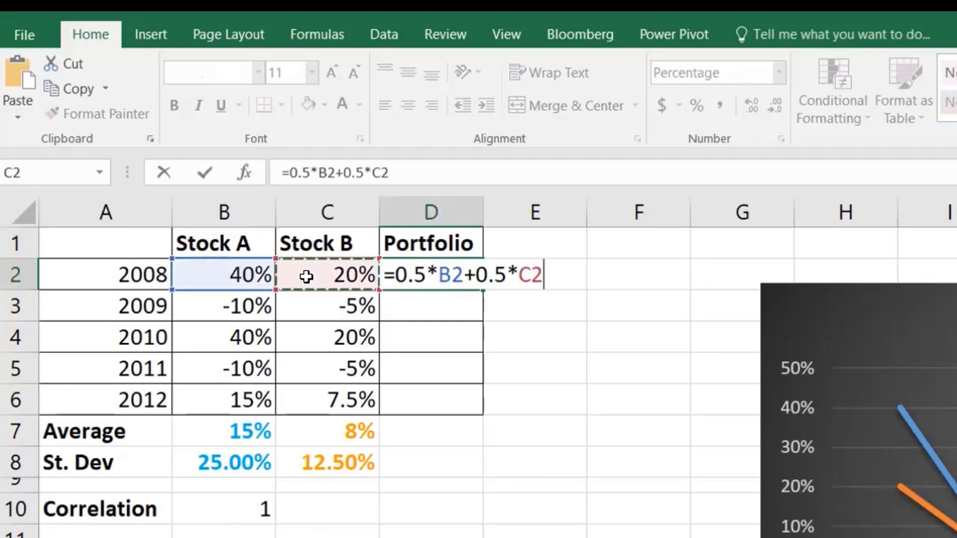
{"action": "key", "text": "Return"}
{"action": "left_click", "coordinate": [466, 276]}
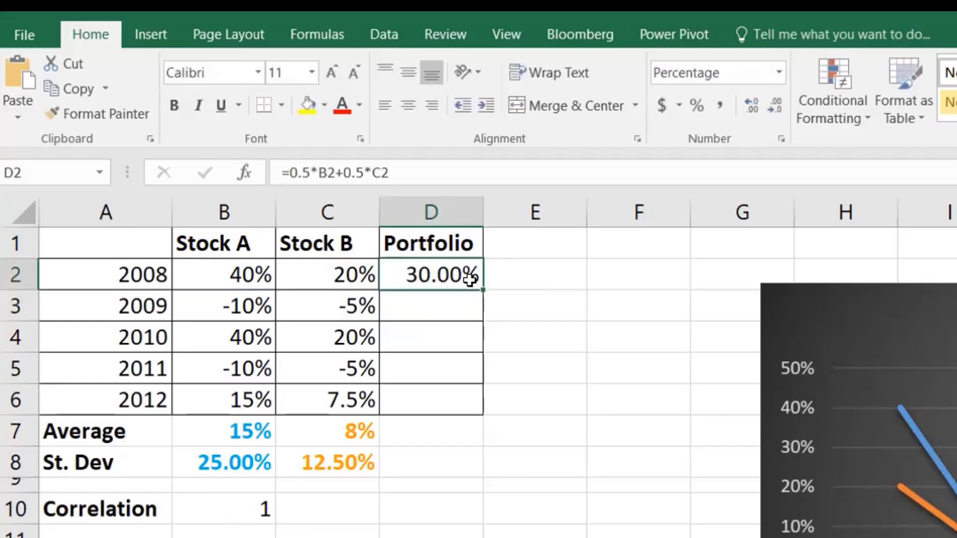
{"action": "left_click_drag", "start_coordinate": [482, 290], "coordinate": [483, 413]}
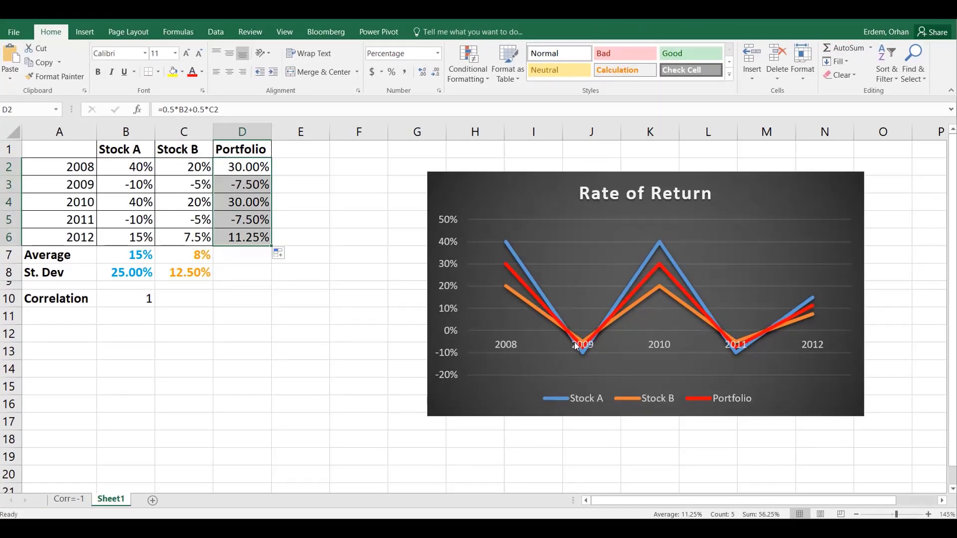
Calculate the average return of this portfolio in D7 with AVERAGE over D2:D6.
{"action": "left_click", "coordinate": [264, 250]}
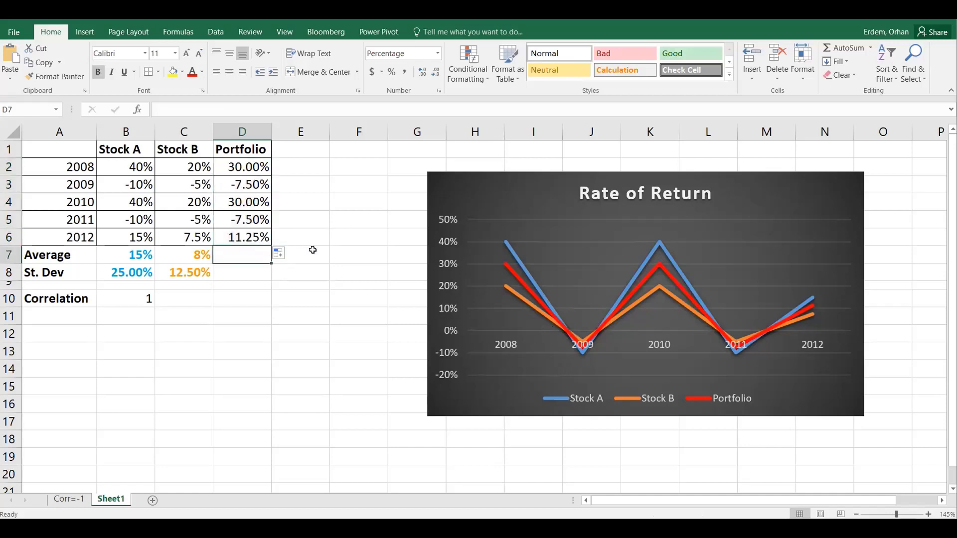
{"action": "type", "text": "=aver"}
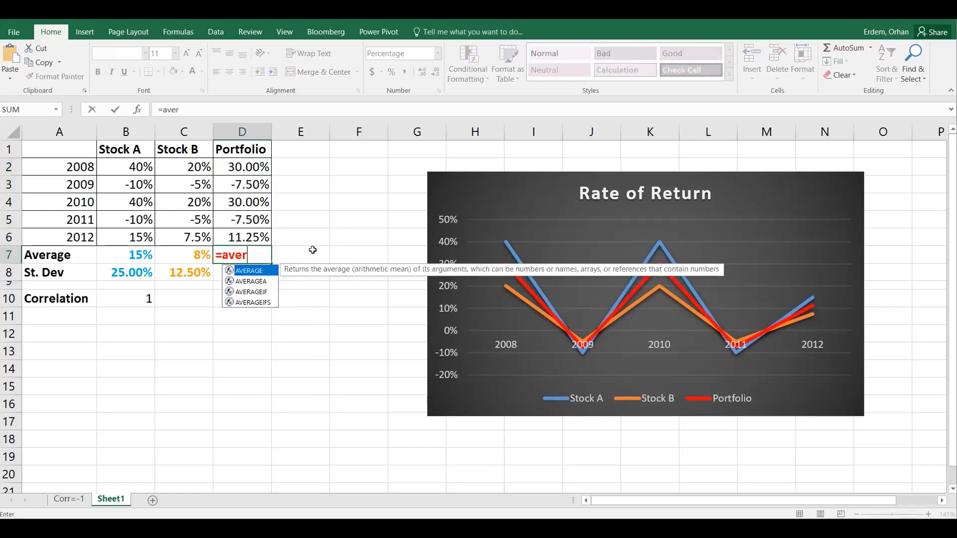
{"action": "key", "text": "Tab"}
{"action": "key", "text": "Up"}
{"action": "key", "text": "shift+Up"}
{"action": "key", "text": "shift+Up"}
{"action": "key", "text": "shift+Up"}
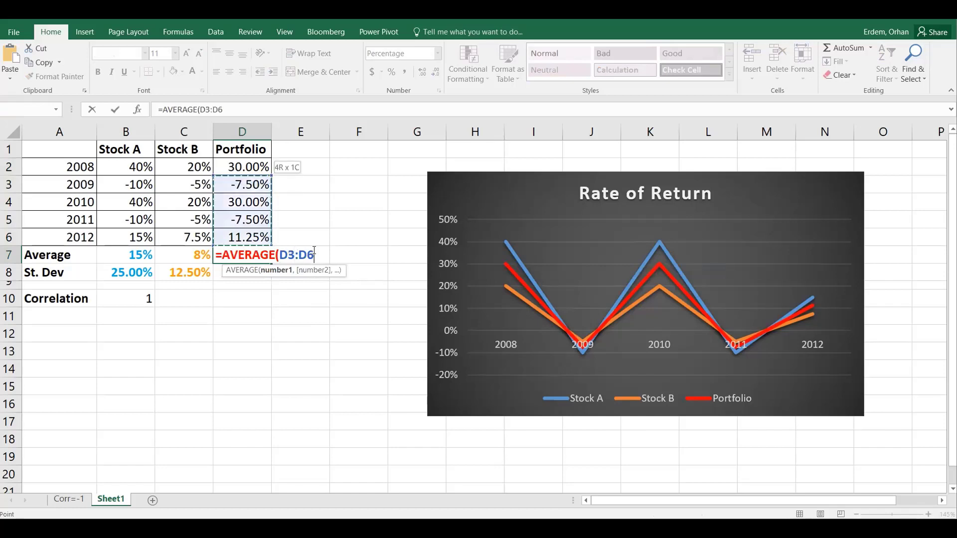
{"action": "key", "text": "shift+Up"}
{"action": "key", "text": "Return"}
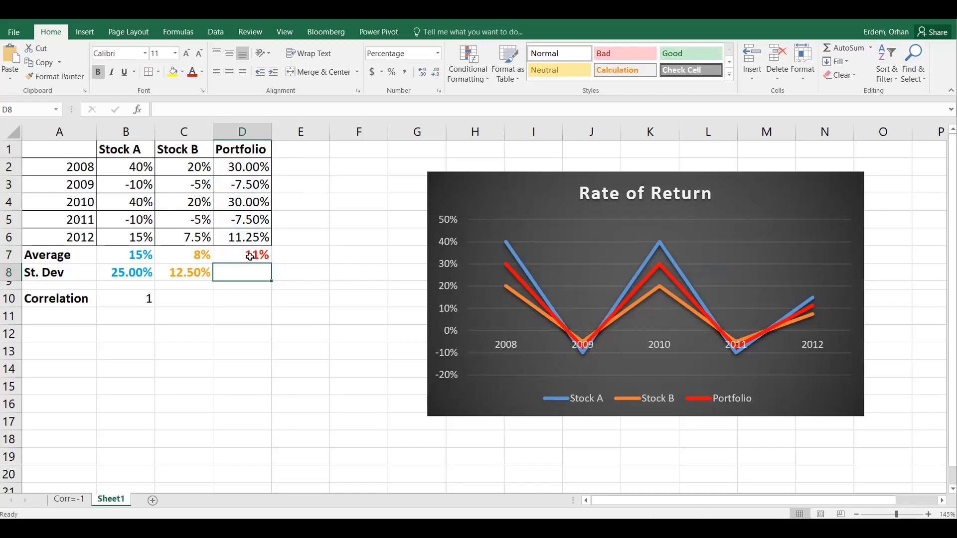
Calculate the standard deviation of the correlation-1 portfolio in D8 with STDEV over D2:D6.
{"action": "type", "text": "stdev"}
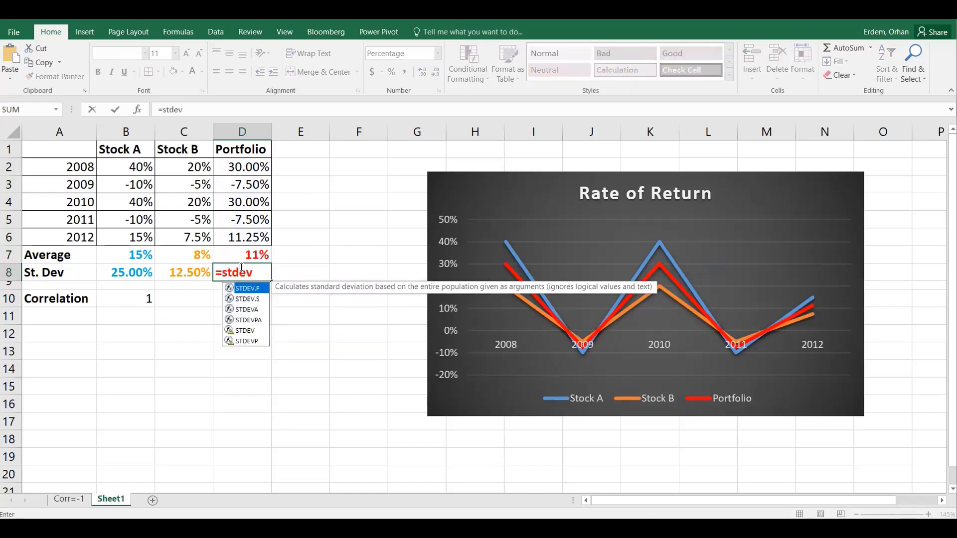
{"action": "double_click", "coordinate": [246, 331]}
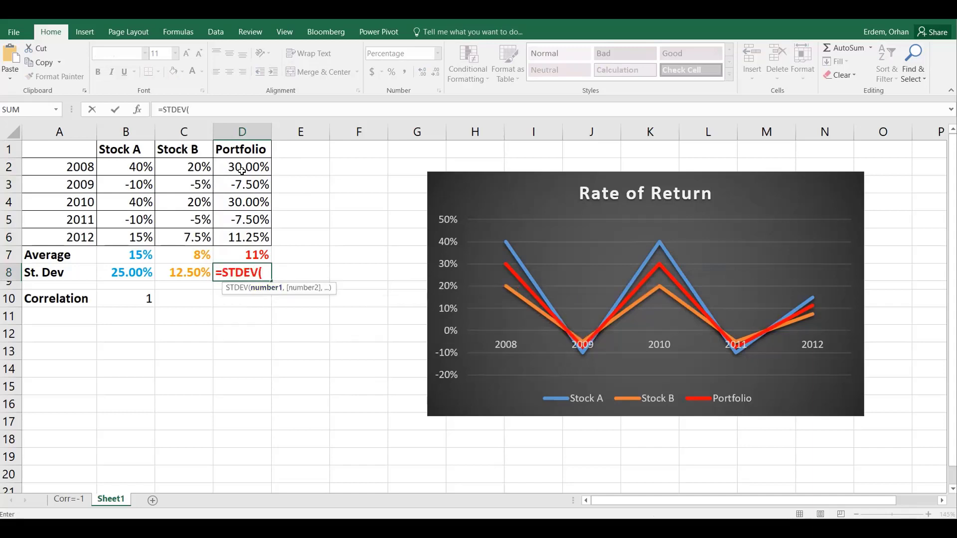
{"action": "left_click_drag", "start_coordinate": [242, 168], "coordinate": [246, 235]}
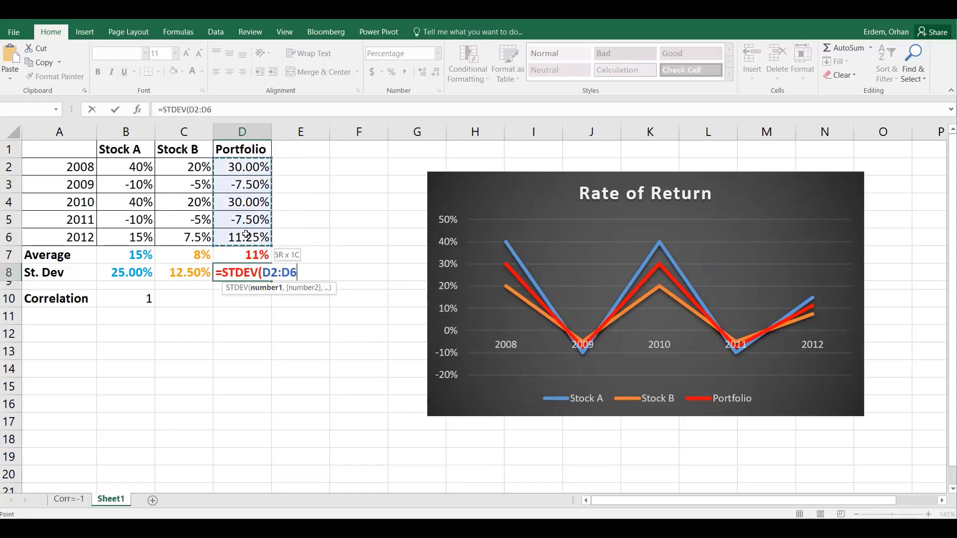
{"action": "key", "text": "Return"}
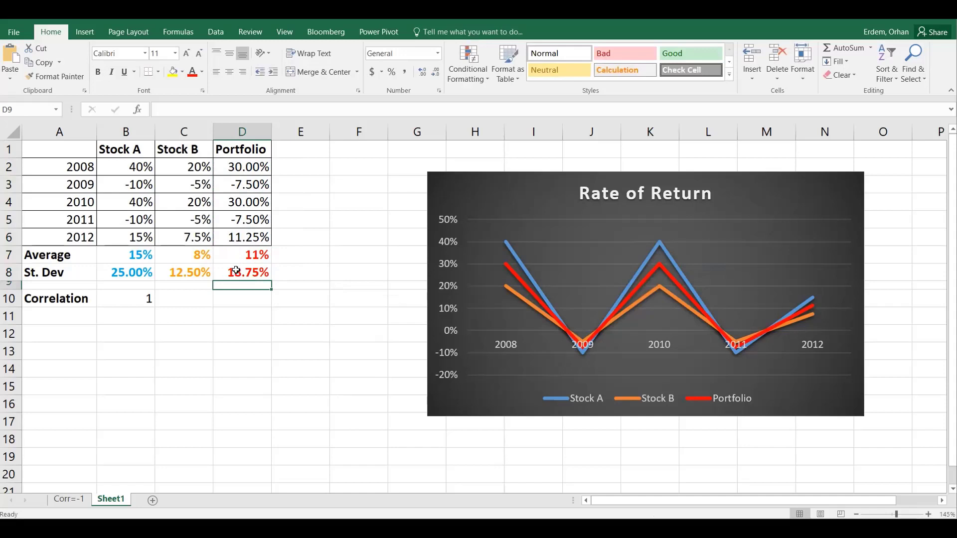
Compare the standard deviations of Stock A and Stock B with the portfolio's, and examine the Rate of Return chart.
{"action": "left_click", "coordinate": [133, 272]}
{"action": "left_click", "coordinate": [180, 271]}
{"action": "left_click", "coordinate": [133, 271]}
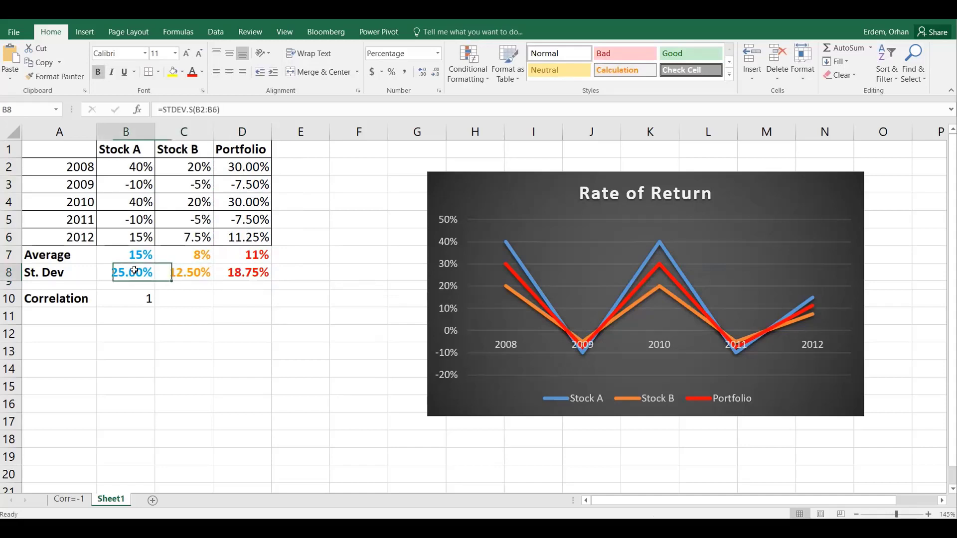
{"action": "left_click", "coordinate": [180, 271]}
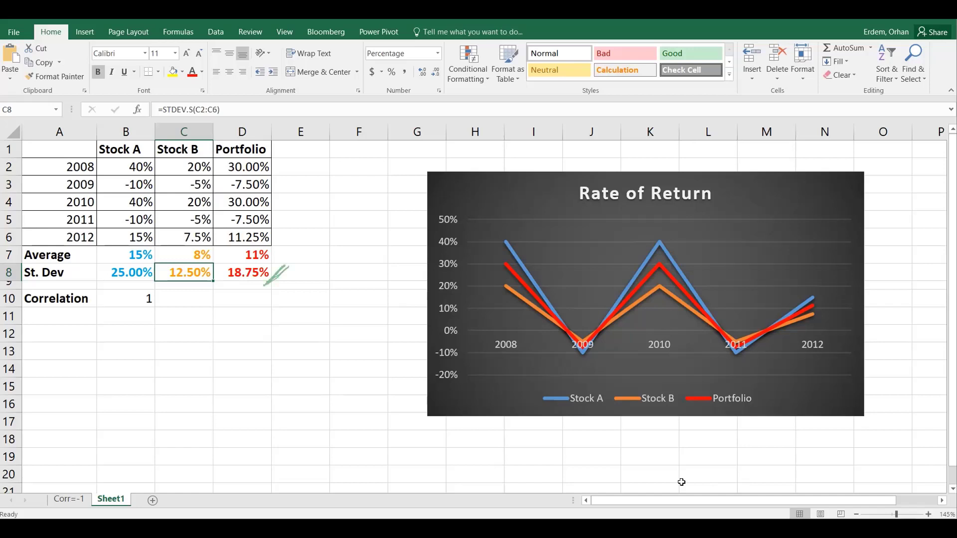
{"action": "left_click", "coordinate": [681, 408]}
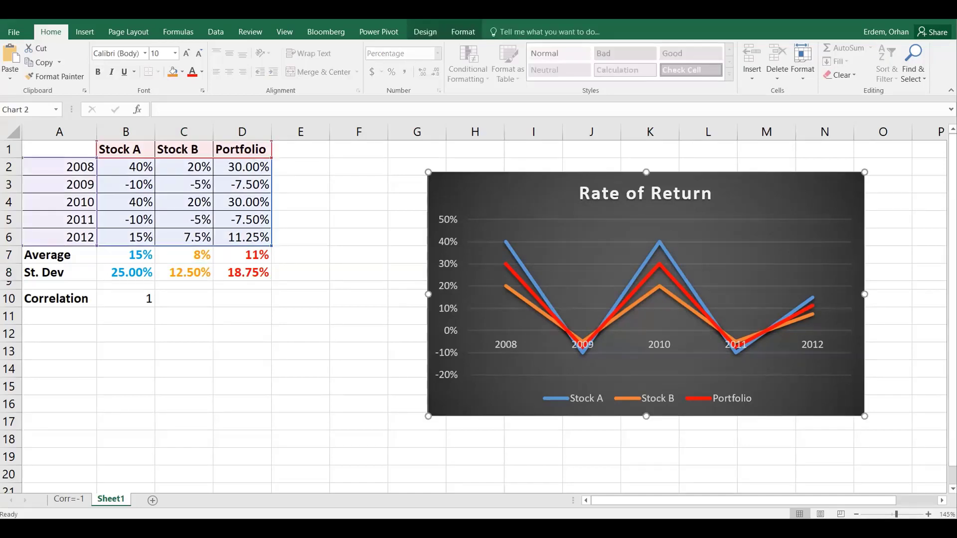